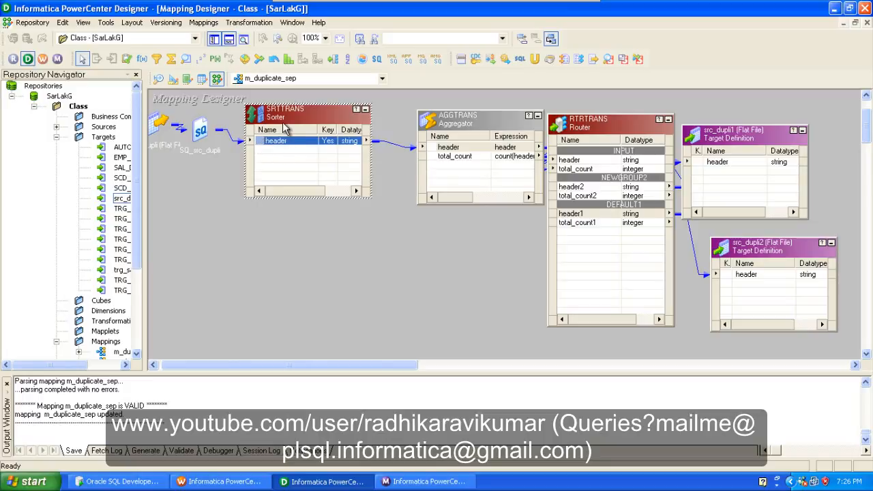
Review the Sorter transformation's properties and the sort key and direction of its header port
{"action": "left_click_drag", "start_coordinate": [286, 117], "coordinate": [283, 120]}
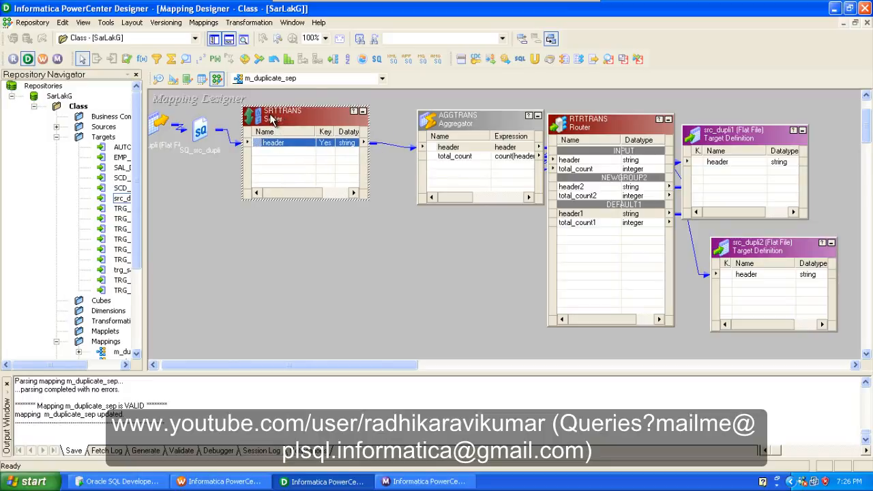
{"action": "double_click", "coordinate": [272, 120]}
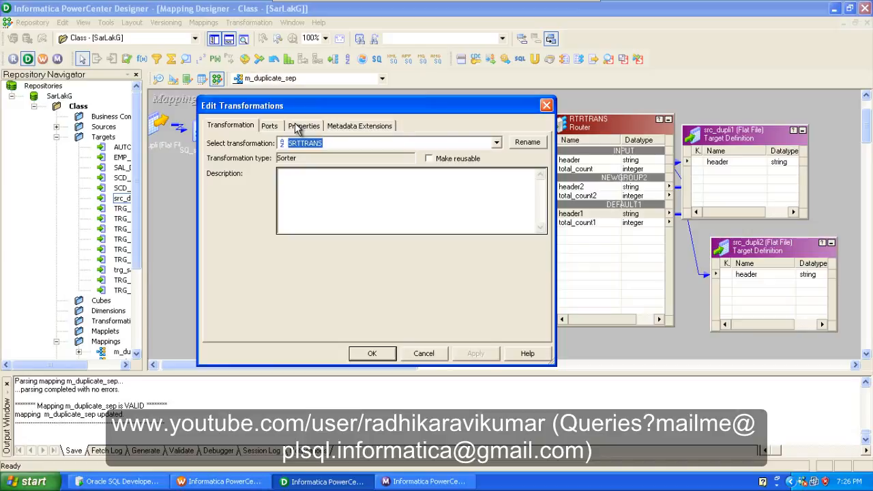
{"action": "left_click", "coordinate": [300, 127]}
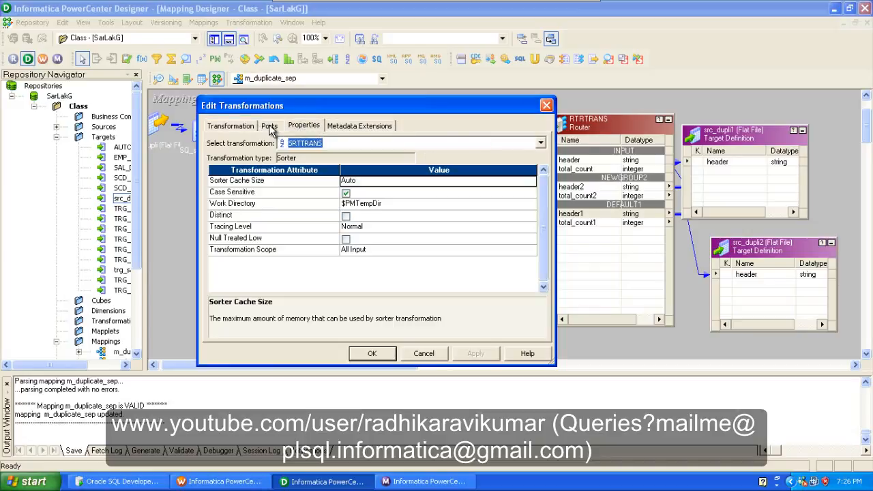
{"action": "left_click", "coordinate": [270, 129]}
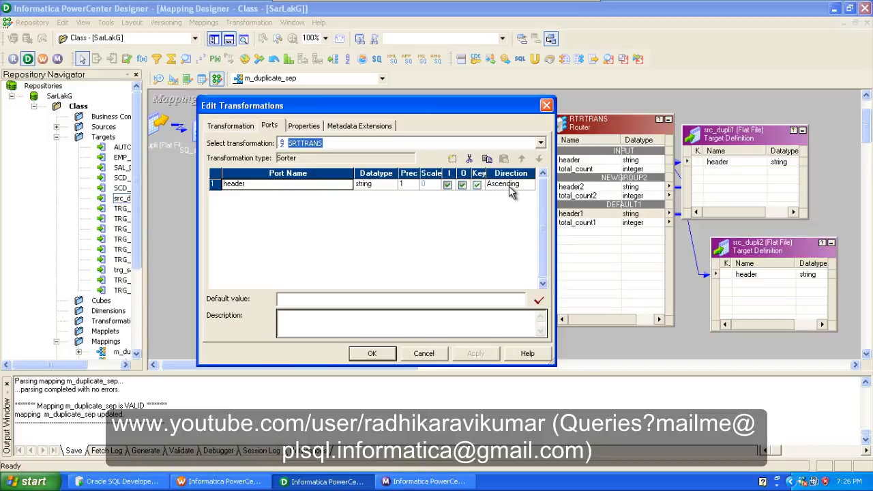
{"action": "left_click", "coordinate": [378, 355]}
{"action": "left_click", "coordinate": [305, 116]}
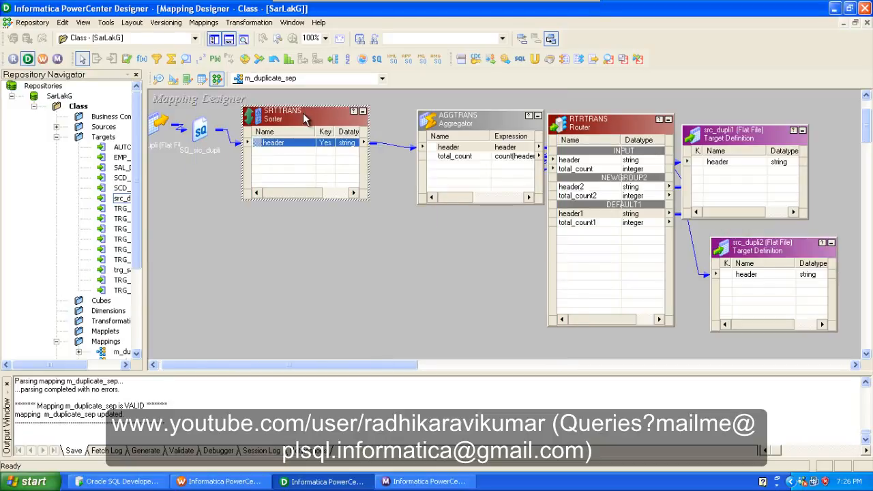
Review the Aggregator's ports and group-by setting with grouping kept on header, and move the Aggregator away from the Router
{"action": "double_click", "coordinate": [474, 119]}
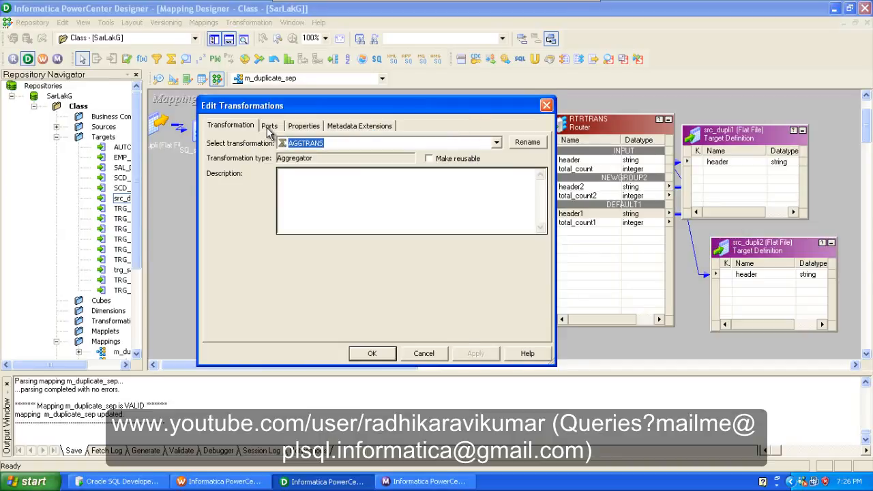
{"action": "left_click", "coordinate": [268, 127]}
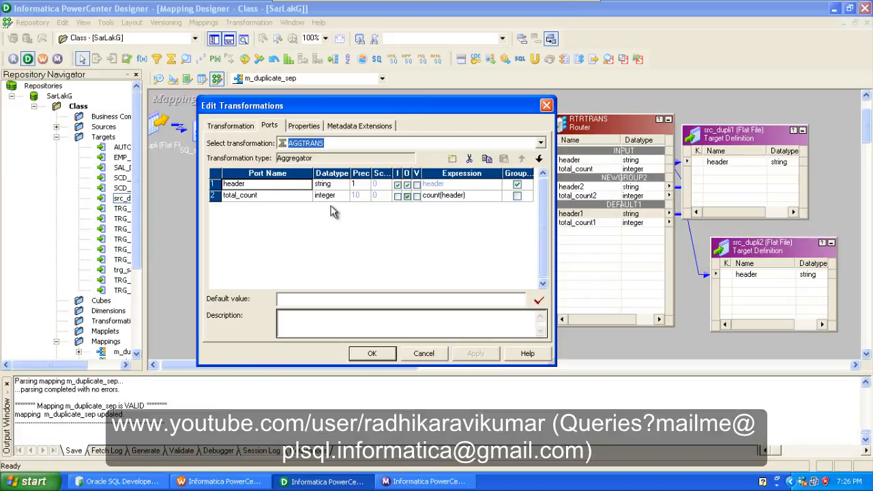
{"action": "left_click", "coordinate": [517, 184]}
{"action": "left_click", "coordinate": [517, 185]}
{"action": "left_click", "coordinate": [383, 353]}
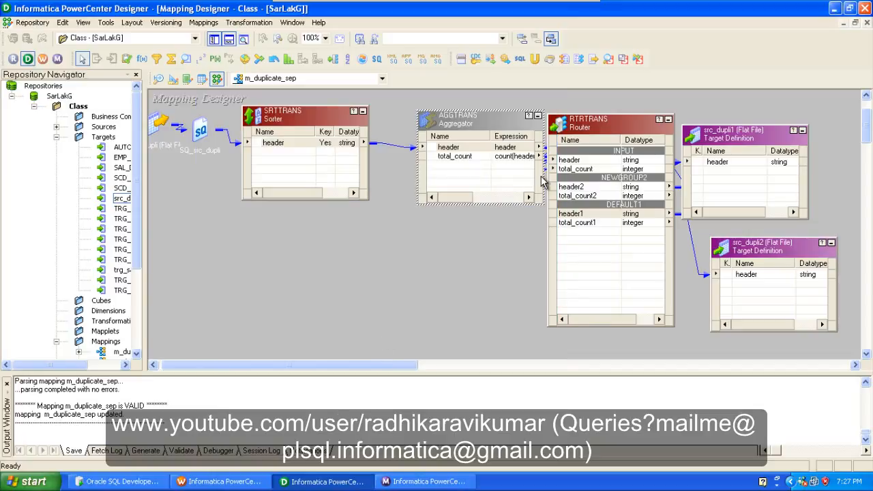
{"action": "left_click_drag", "start_coordinate": [504, 123], "coordinate": [471, 123]}
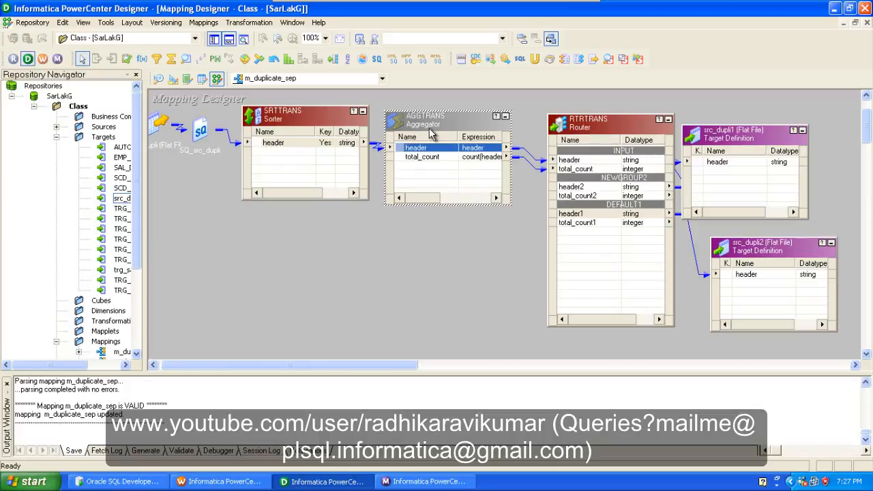
Review the Router transformation's groups and the filter condition of NEWGROUP2
{"action": "left_click", "coordinate": [578, 123]}
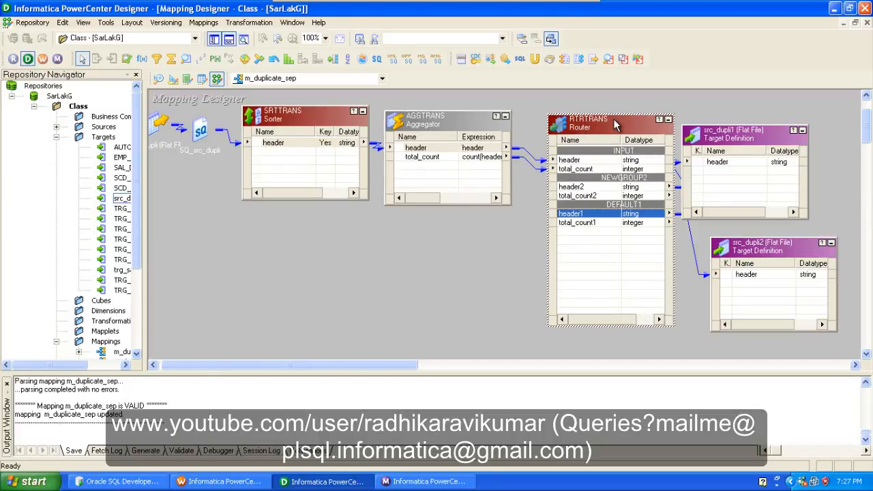
{"action": "double_click", "coordinate": [590, 128]}
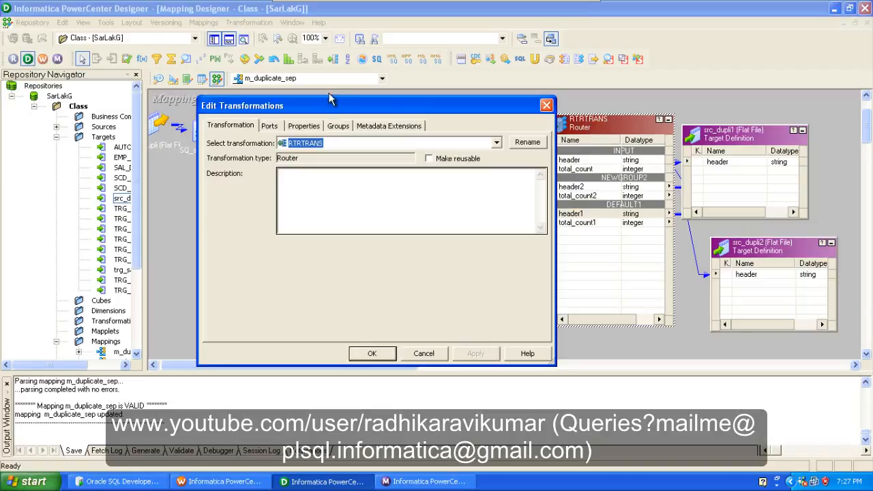
{"action": "left_click", "coordinate": [336, 129]}
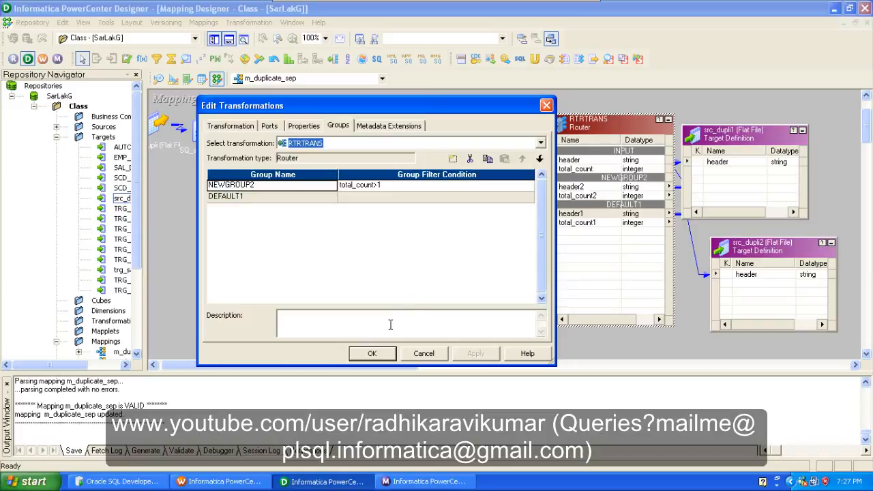
{"action": "left_click", "coordinate": [387, 352]}
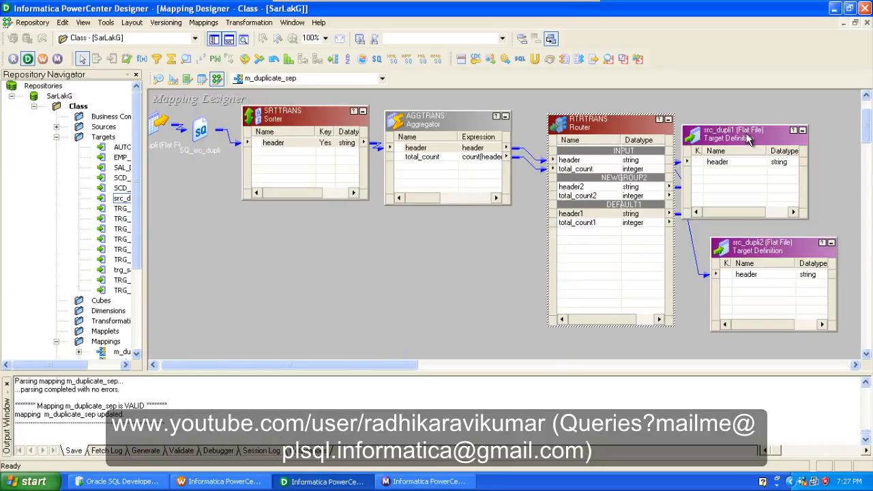
Move the src_dupli1 and src_dupli2 target definitions away from the Router to make their links clear
{"action": "left_click_drag", "start_coordinate": [753, 133], "coordinate": [793, 122]}
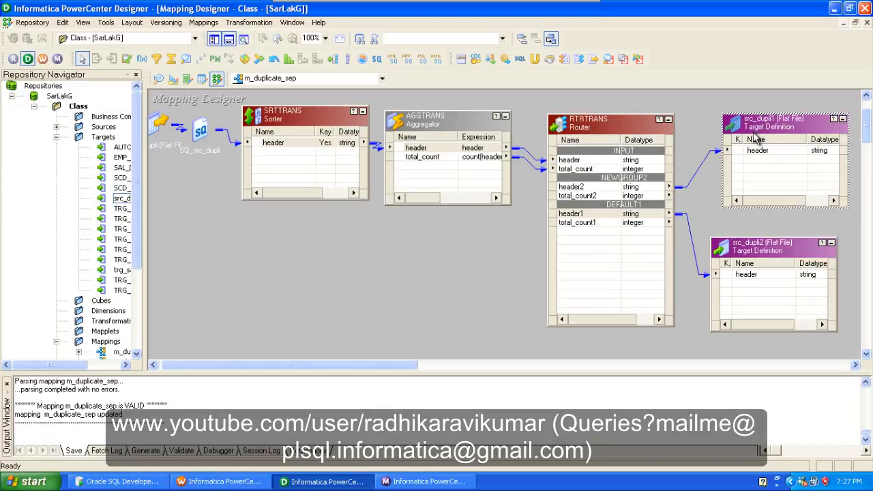
{"action": "left_click_drag", "start_coordinate": [757, 263], "coordinate": [782, 256]}
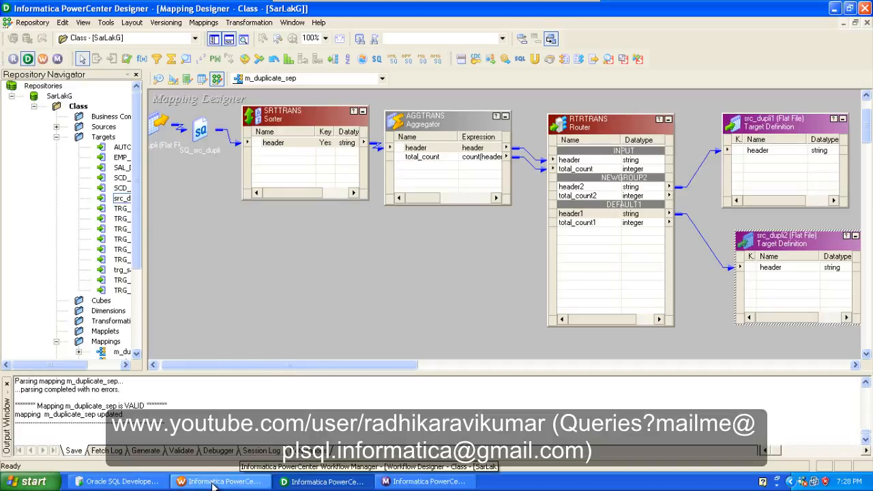
Switch to Workflow Manager and review the source file directory and filename in the s_dupli session's mapping settings
{"action": "left_click", "coordinate": [214, 482]}
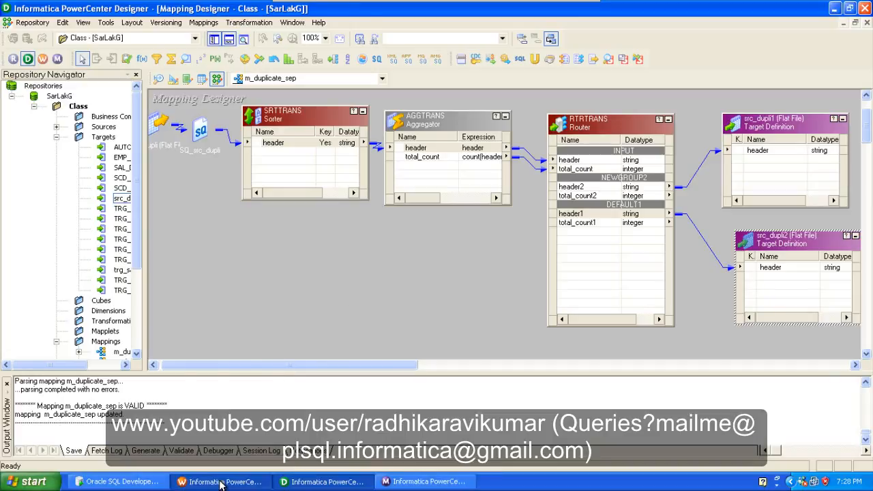
{"action": "double_click", "coordinate": [492, 203]}
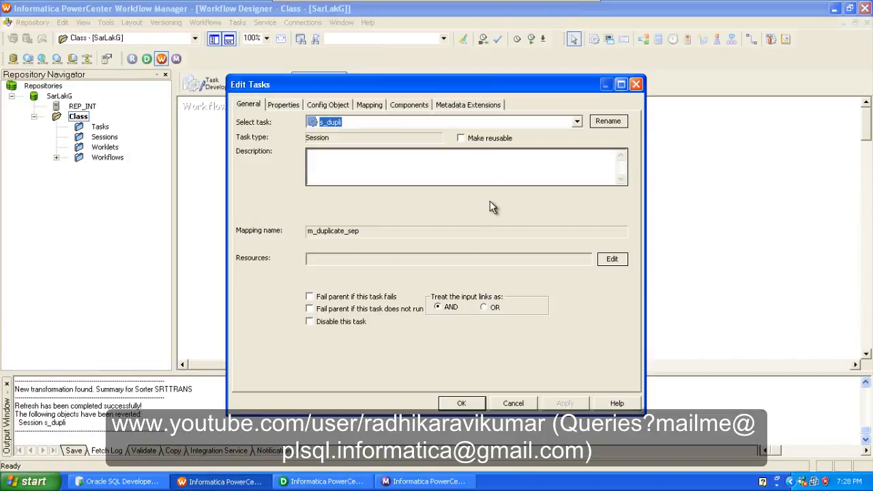
{"action": "left_click", "coordinate": [377, 107]}
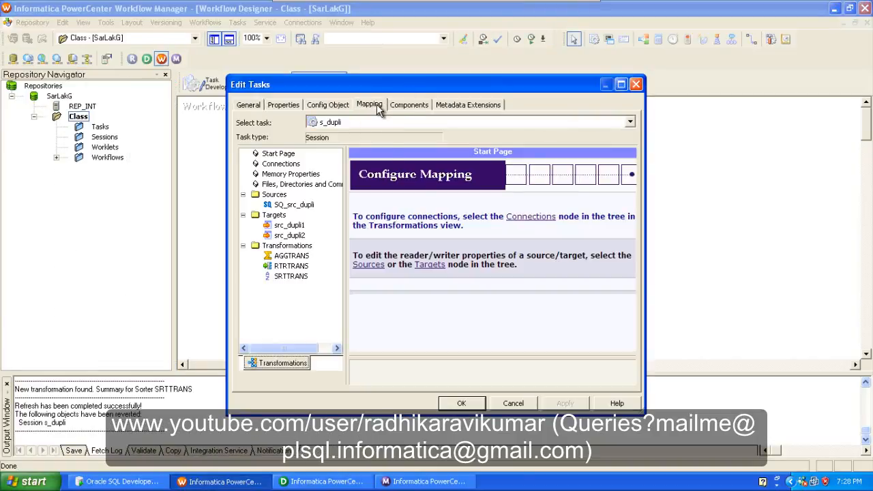
{"action": "left_click", "coordinate": [368, 265]}
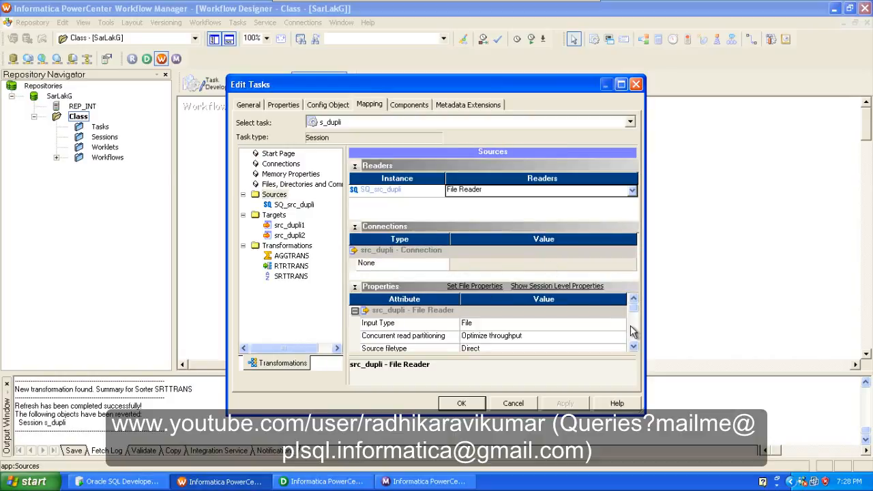
{"action": "left_click", "coordinate": [633, 347]}
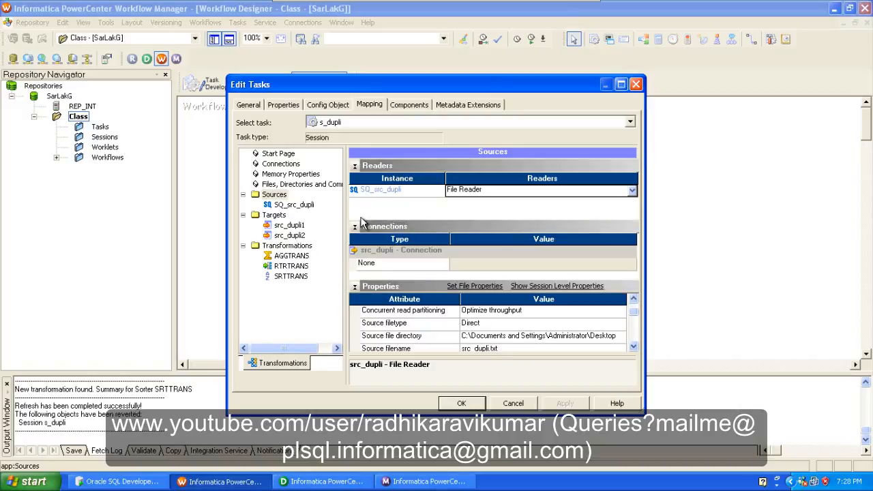
Set the header options of the src_dupli1 target to Output Field Names
{"action": "left_click", "coordinate": [290, 226]}
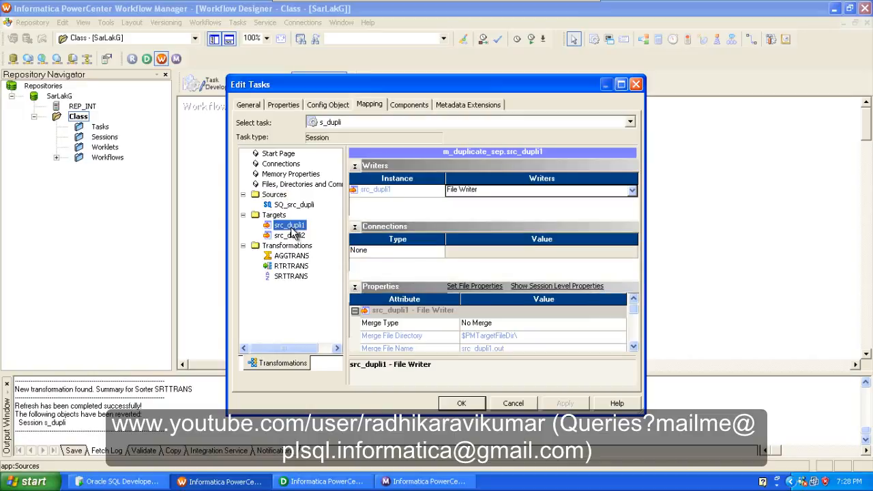
{"action": "left_click", "coordinate": [634, 346]}
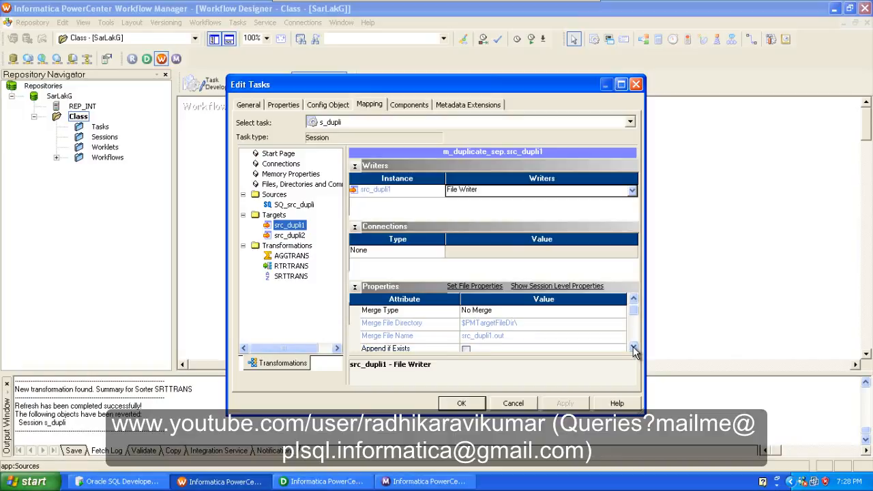
{"action": "left_click", "coordinate": [634, 346]}
{"action": "left_click", "coordinate": [634, 348]}
{"action": "left_click", "coordinate": [634, 348]}
{"action": "left_click", "coordinate": [634, 347]}
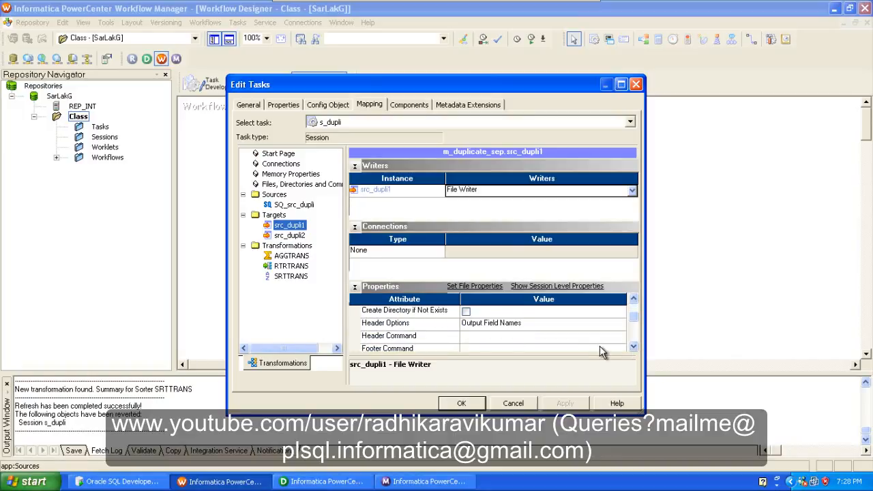
{"action": "left_click", "coordinate": [553, 326]}
{"action": "left_click", "coordinate": [553, 328]}
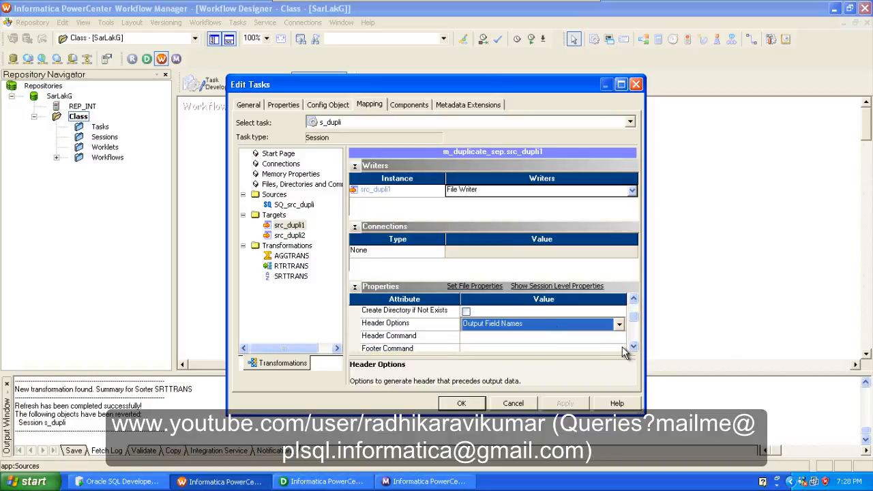
{"action": "left_click", "coordinate": [634, 346]}
{"action": "left_click", "coordinate": [572, 314]}
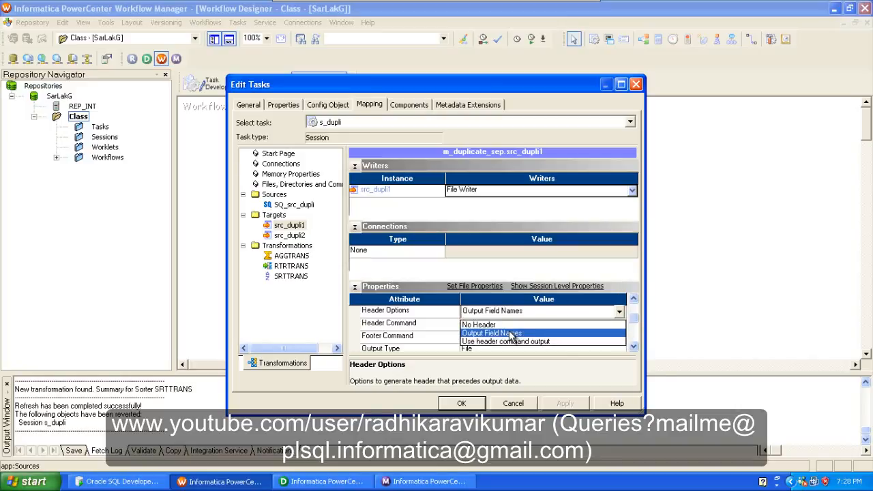
{"action": "left_click", "coordinate": [511, 333]}
Edit the src_dupli1 target's output filename, removing the old base name before the .txt extension
{"action": "left_click", "coordinate": [634, 346]}
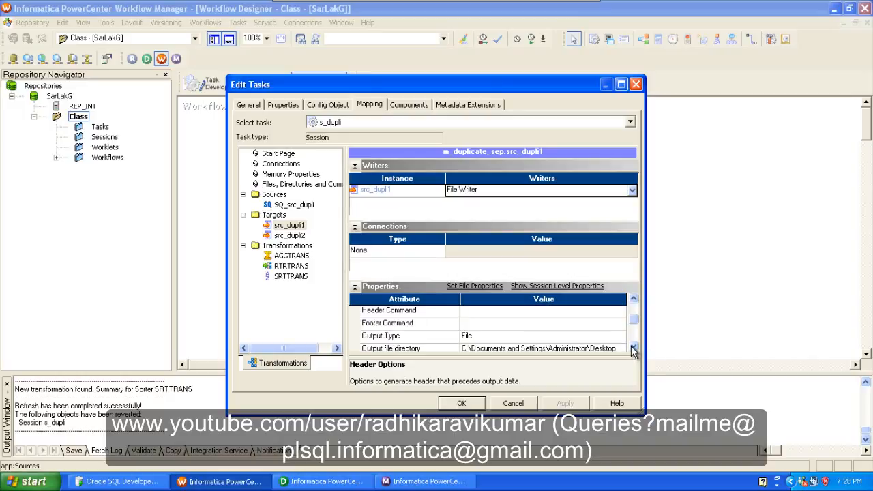
{"action": "left_click", "coordinate": [633, 346]}
{"action": "left_click", "coordinate": [633, 346]}
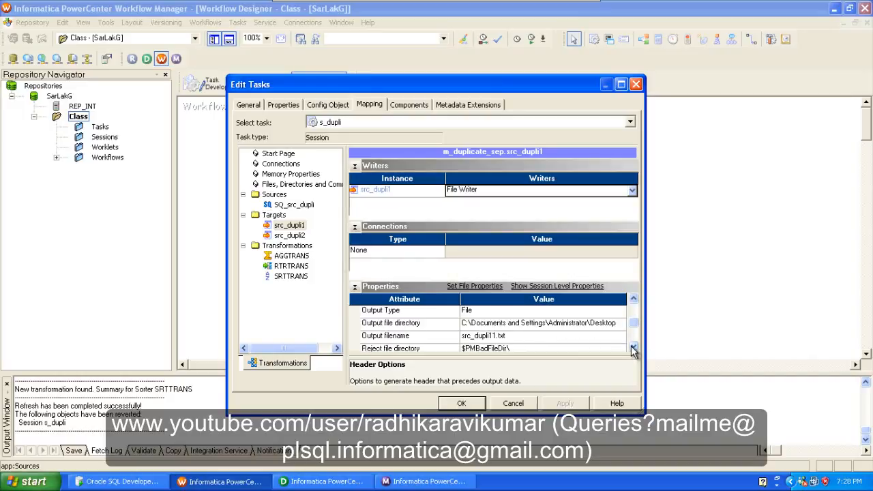
{"action": "left_click", "coordinate": [497, 336]}
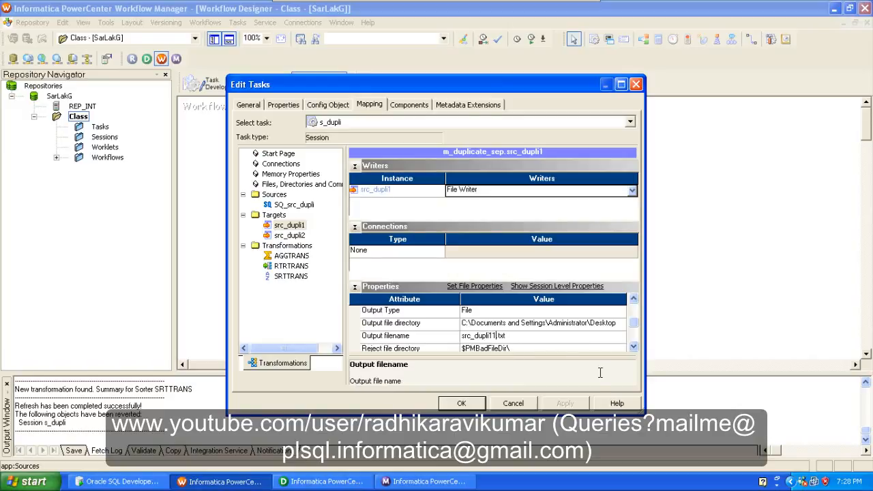
{"action": "key", "text": "BackSpace"}
{"action": "key", "text": "BackSpace"}
{"action": "key", "text": "BackSpace"}
{"action": "key", "text": "BackSpace"}
{"action": "key", "text": "BackSpace"}
{"action": "key", "text": "BackSpace"}
Set the src_dupli2 target's output filename to nondupli.txt, apply the session changes and save the workflow
{"action": "left_click", "coordinate": [285, 236]}
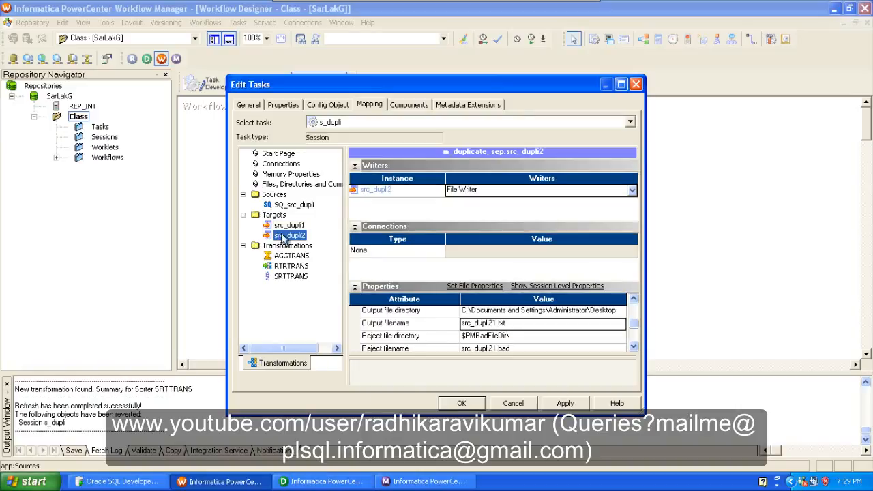
{"action": "left_click", "coordinate": [633, 348]}
{"action": "left_click", "coordinate": [633, 348]}
{"action": "left_click", "coordinate": [633, 349]}
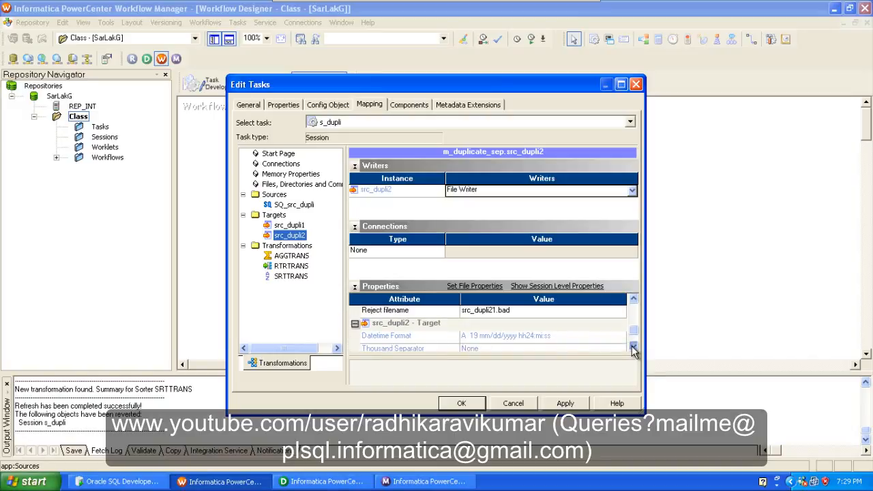
{"action": "left_click", "coordinate": [634, 331]}
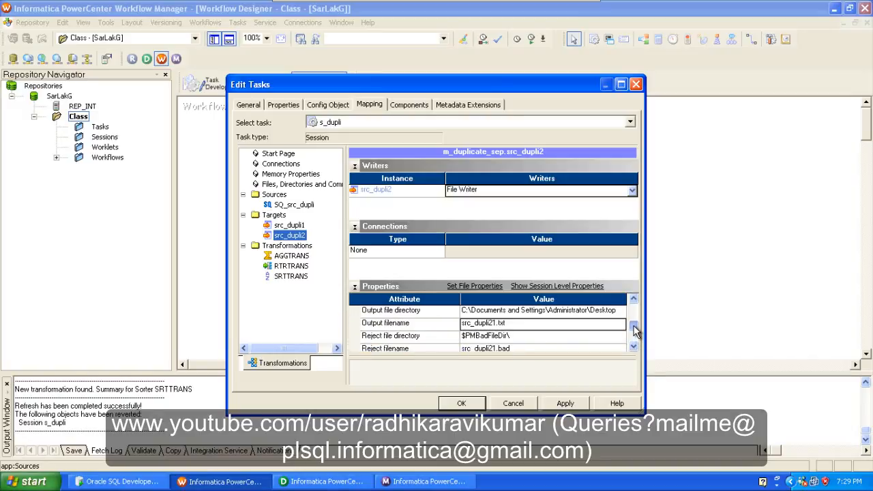
{"action": "left_click", "coordinate": [492, 323]}
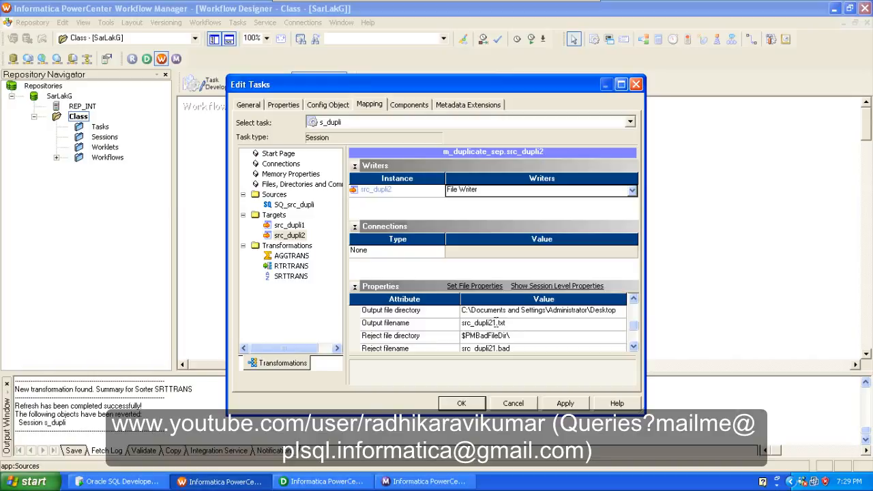
{"action": "key", "text": "BackSpace"}
{"action": "key", "text": "BackSpace"}
{"action": "key", "text": "BackSpace"}
{"action": "key", "text": "BackSpace"}
{"action": "key", "text": "BackSpace"}
{"action": "key", "text": "BackSpace"}
{"action": "key", "text": "BackSpace"}
{"action": "key", "text": "BackSpace"}
{"action": "key", "text": "BackSpace"}
{"action": "left_click", "coordinate": [566, 405]}
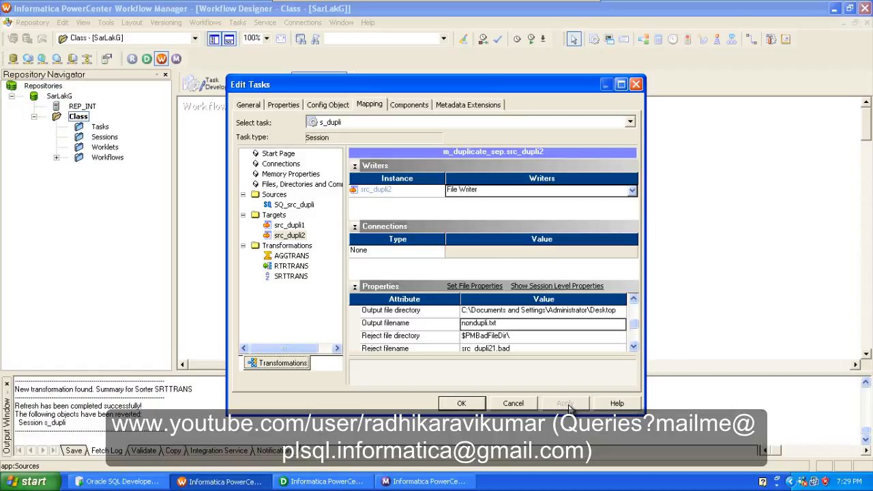
{"action": "left_click", "coordinate": [478, 404]}
{"action": "left_click", "coordinate": [503, 287]}
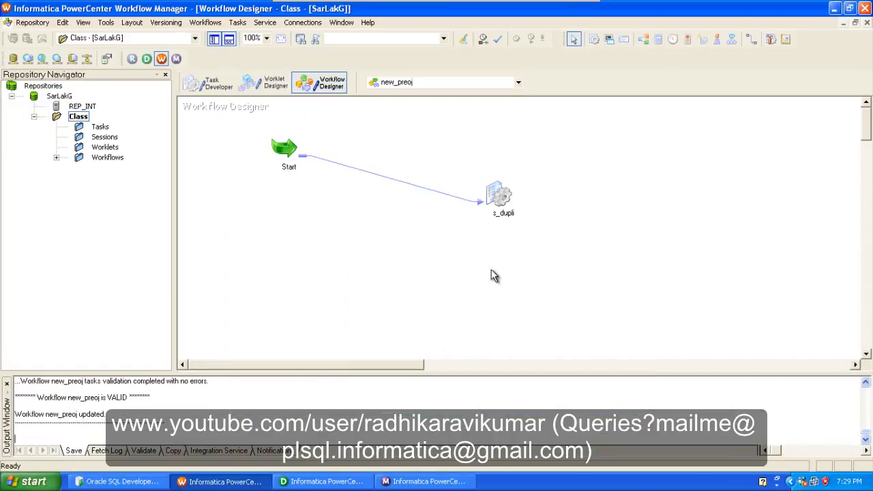
Start the s_dupli session task and switch to Workflow Monitor to check its run status and source/target statistics
{"action": "right_click", "coordinate": [499, 201]}
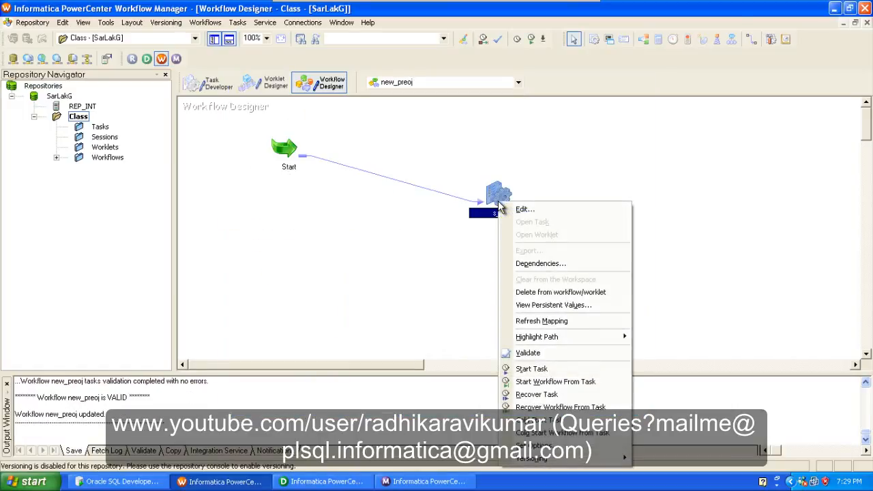
{"action": "left_click", "coordinate": [558, 369]}
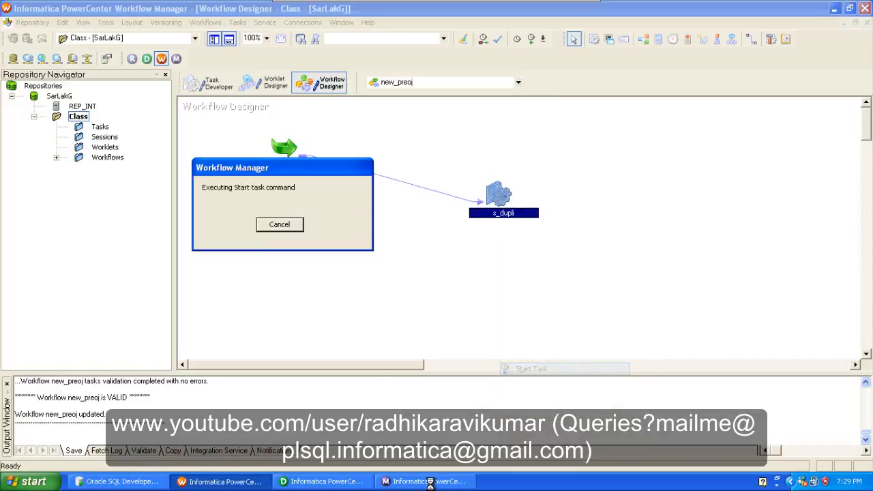
{"action": "left_click", "coordinate": [423, 482]}
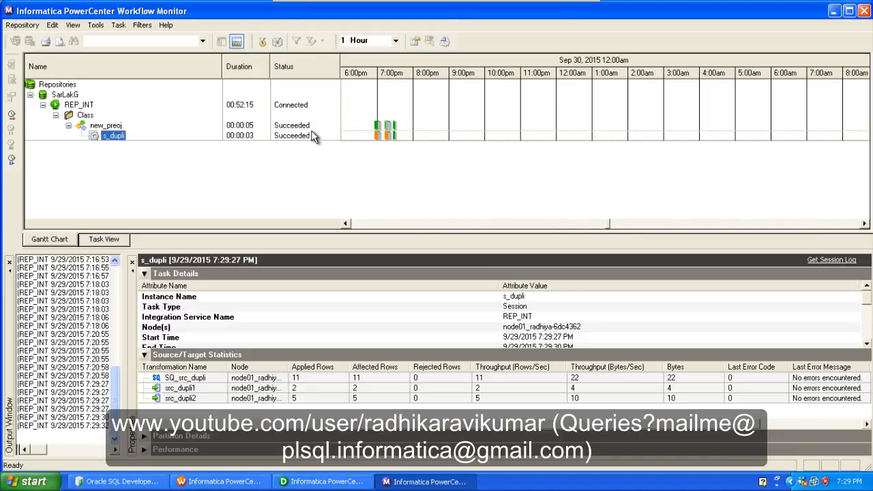
Go to the desktop and examine the records in the duplicate and nondupli output files, closing each one after reading it
{"action": "left_click", "coordinate": [833, 11]}
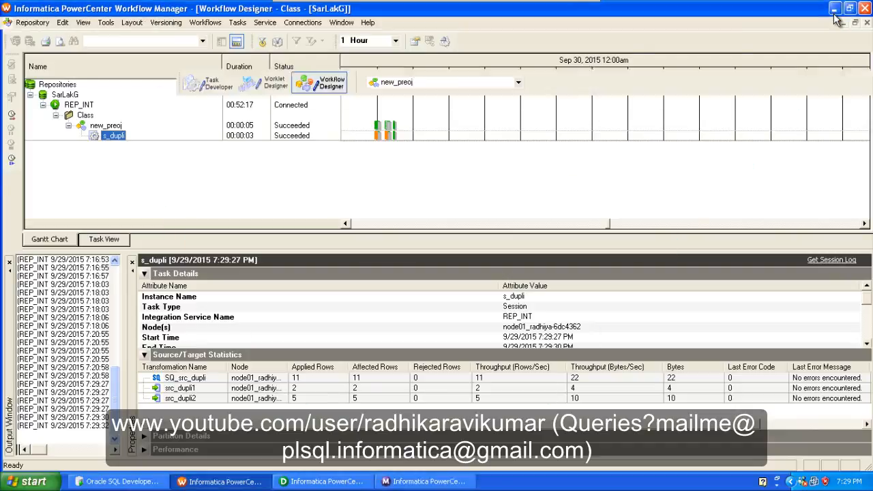
{"action": "left_click", "coordinate": [835, 9]}
{"action": "left_click", "coordinate": [835, 9]}
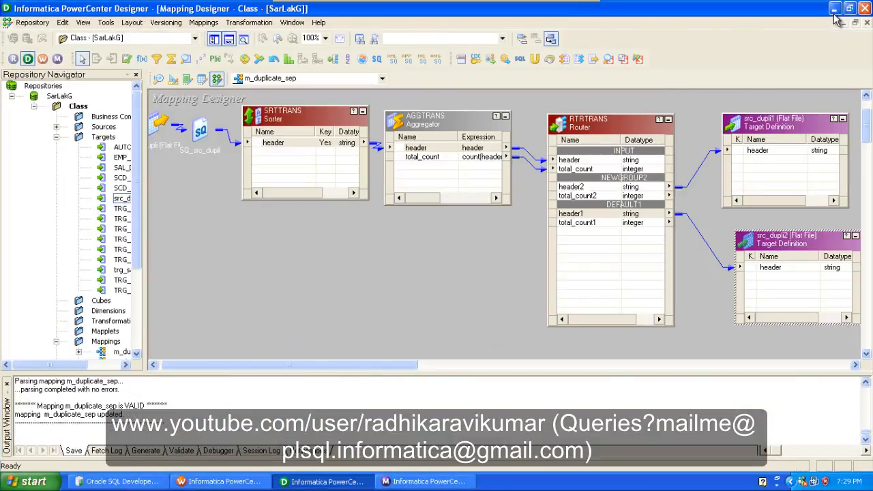
{"action": "left_click_drag", "start_coordinate": [106, 260], "coordinate": [147, 363]}
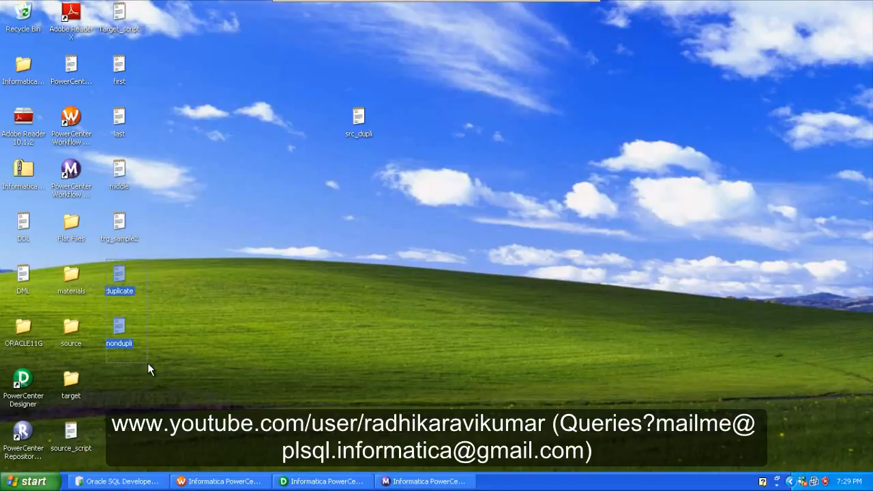
{"action": "double_click", "coordinate": [116, 280]}
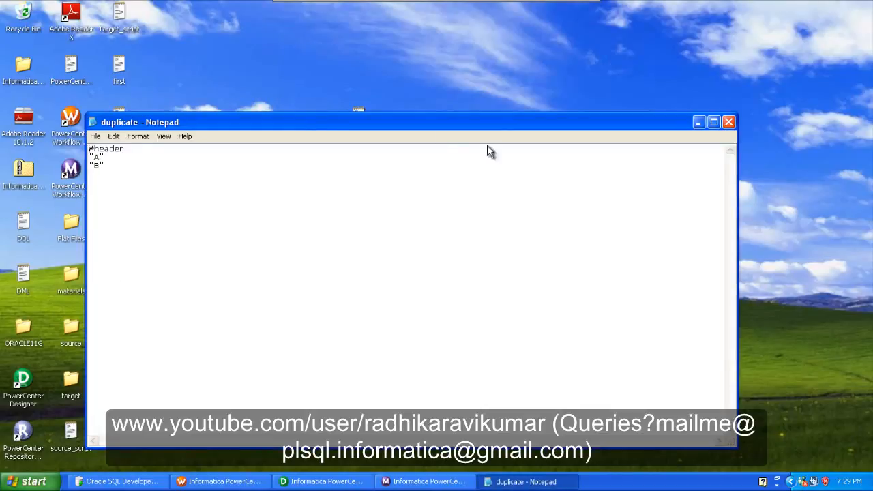
{"action": "left_click", "coordinate": [728, 123]}
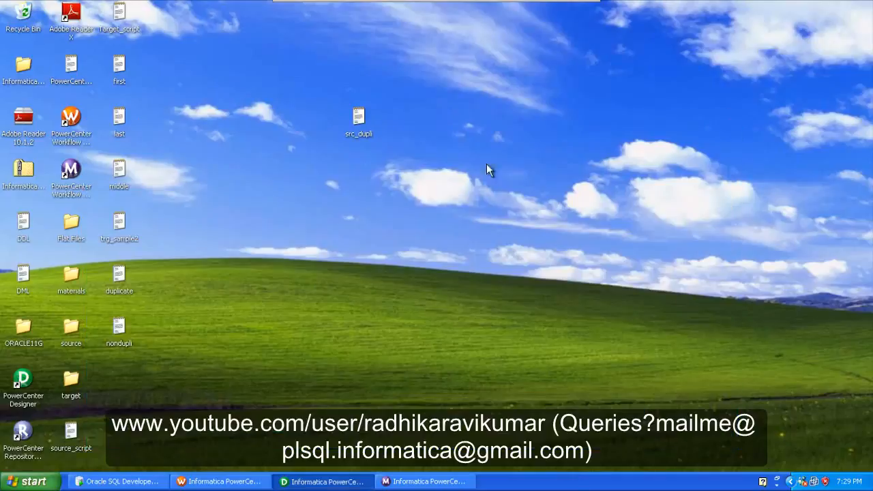
{"action": "double_click", "coordinate": [118, 328]}
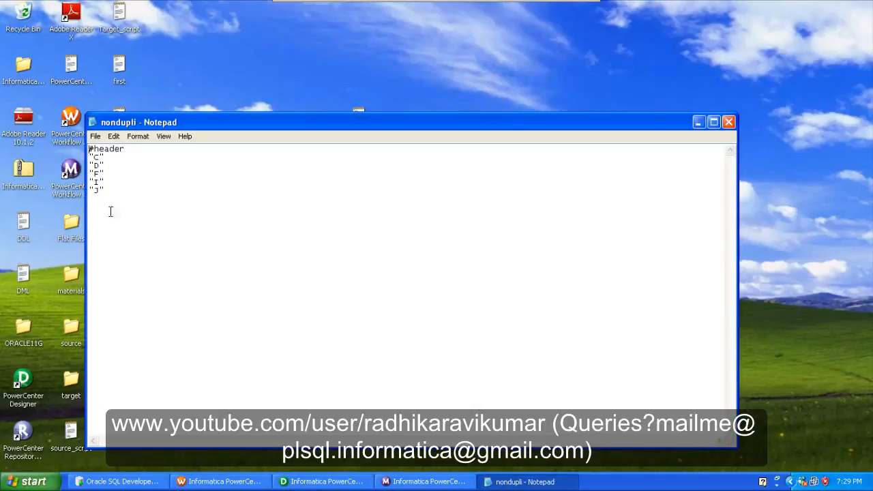
{"action": "left_click", "coordinate": [729, 123]}
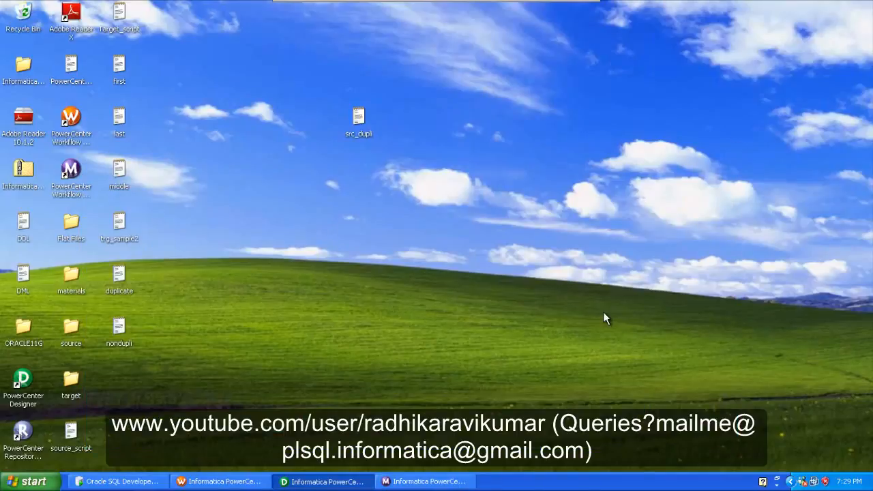
Return to Workflow Monitor to review the s_dupli run, and switch the virtual machine from full screen to a maximized window
{"action": "left_click", "coordinate": [409, 482]}
{"action": "mouse_move", "coordinate": [578, 10]}
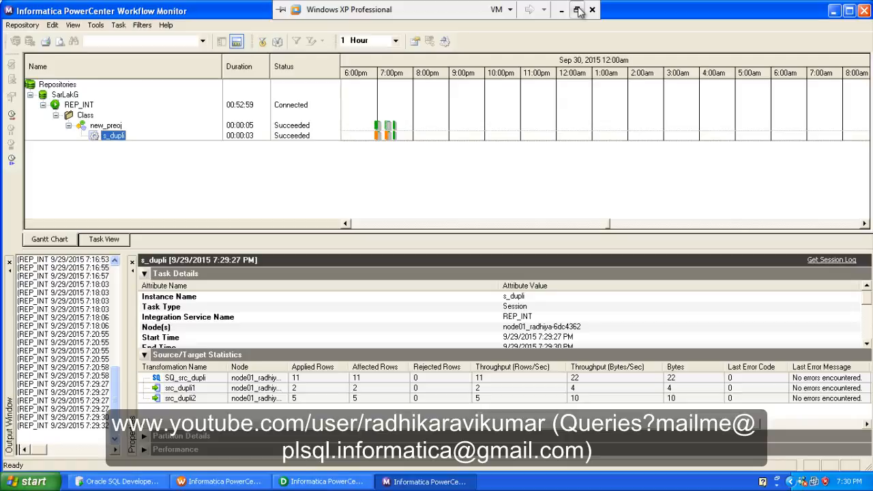
{"action": "left_click", "coordinate": [577, 9]}
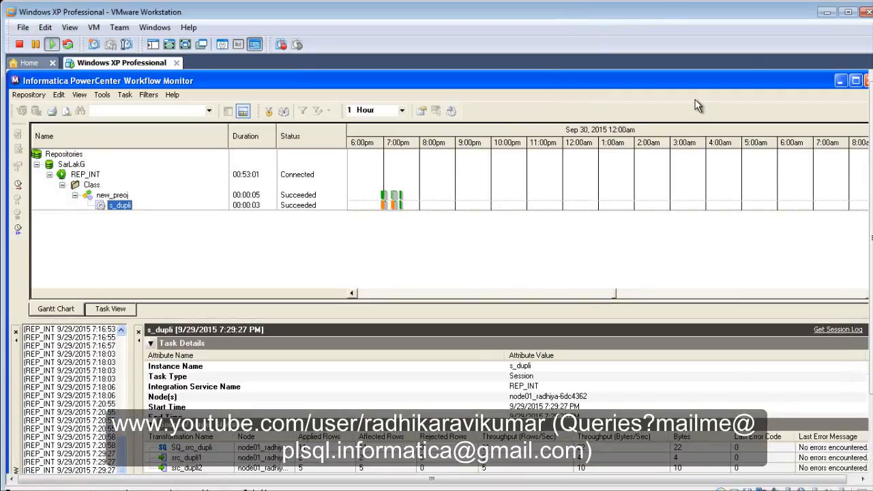
{"action": "left_click", "coordinate": [846, 14]}
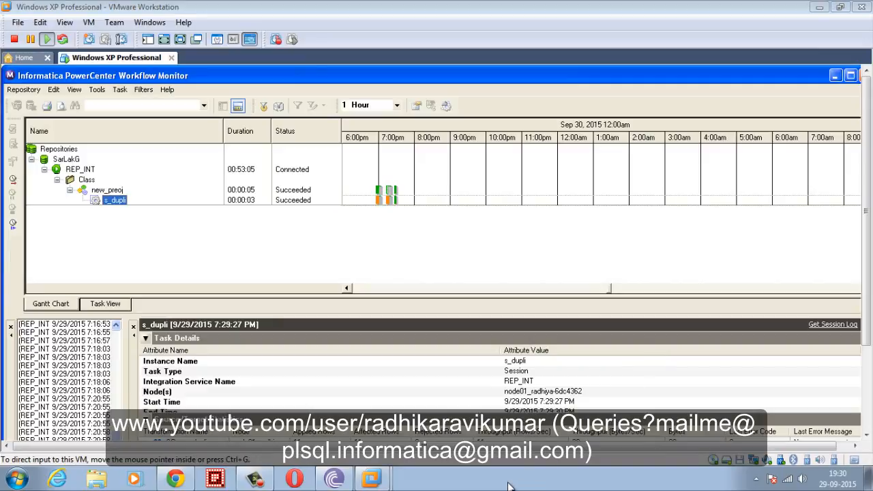